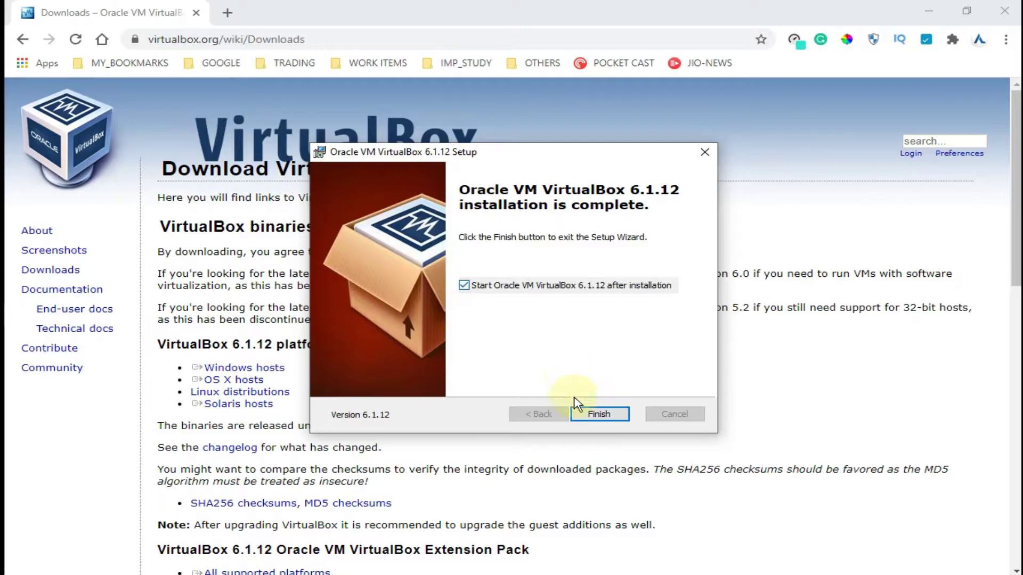
# - Finish the VirtualBox setup and start a new virtual machine named vm_linux_centos
pyautogui.click(606, 420)
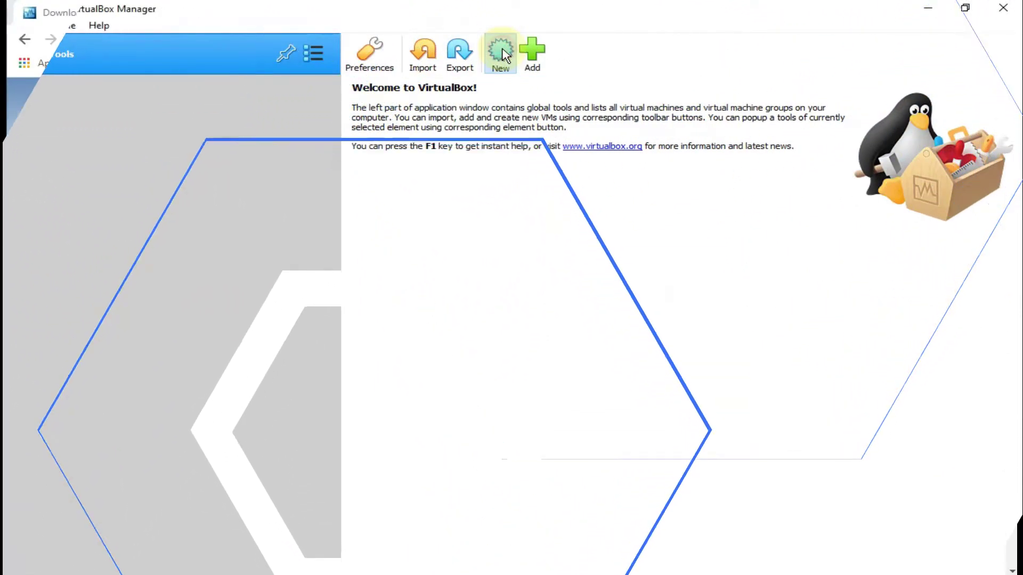
pyautogui.click(501, 51)
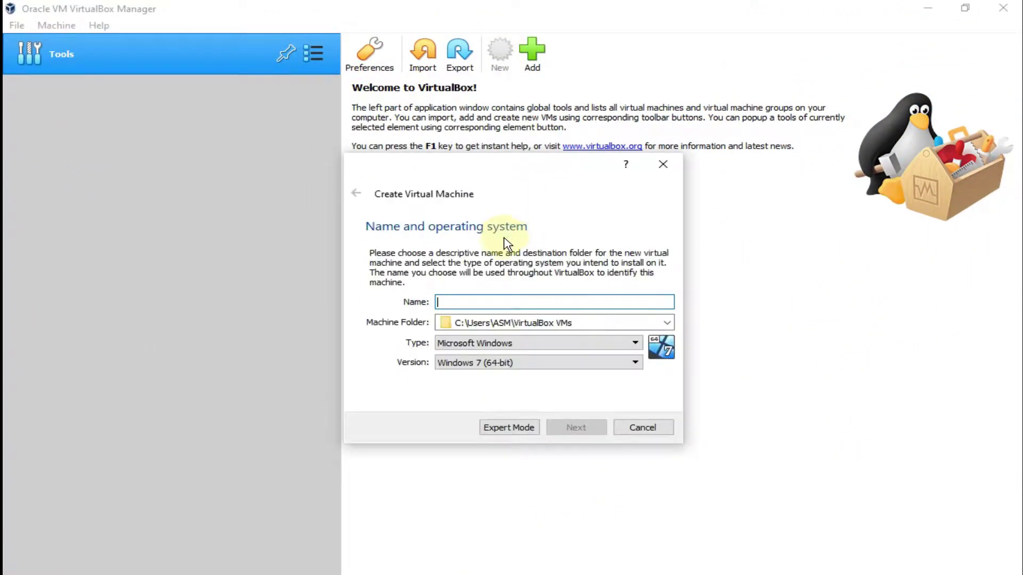
pyautogui.click(483, 301)
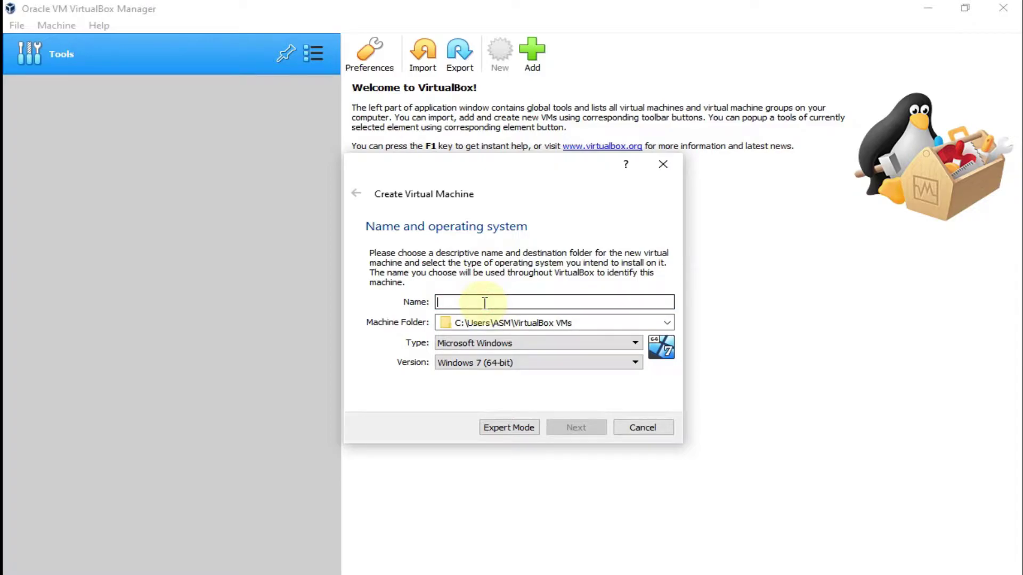
pyautogui.write('vm_linux_centos')
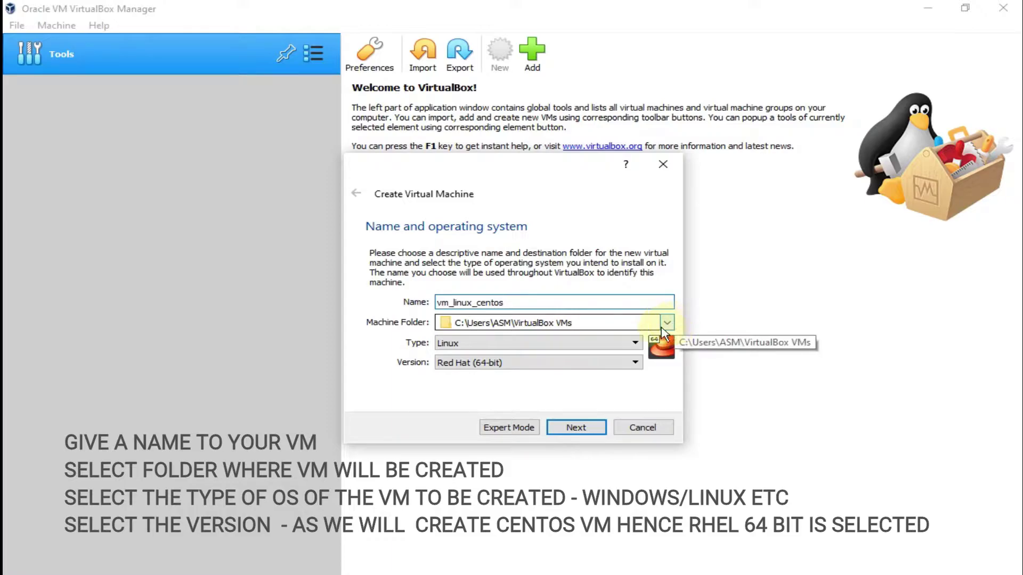
# - Set the new machine's operating system type to Linux and its version to Red Hat (64-bit), and accept the page
pyautogui.click(634, 342)
pyautogui.click(493, 366)
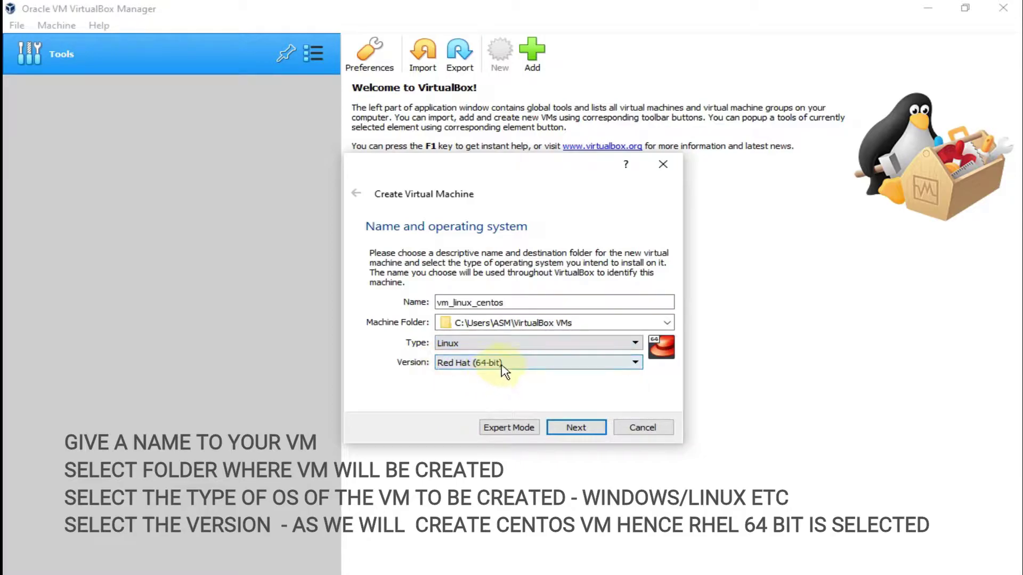
pyautogui.click(502, 363)
pyautogui.scroll(-3, 506, 427)
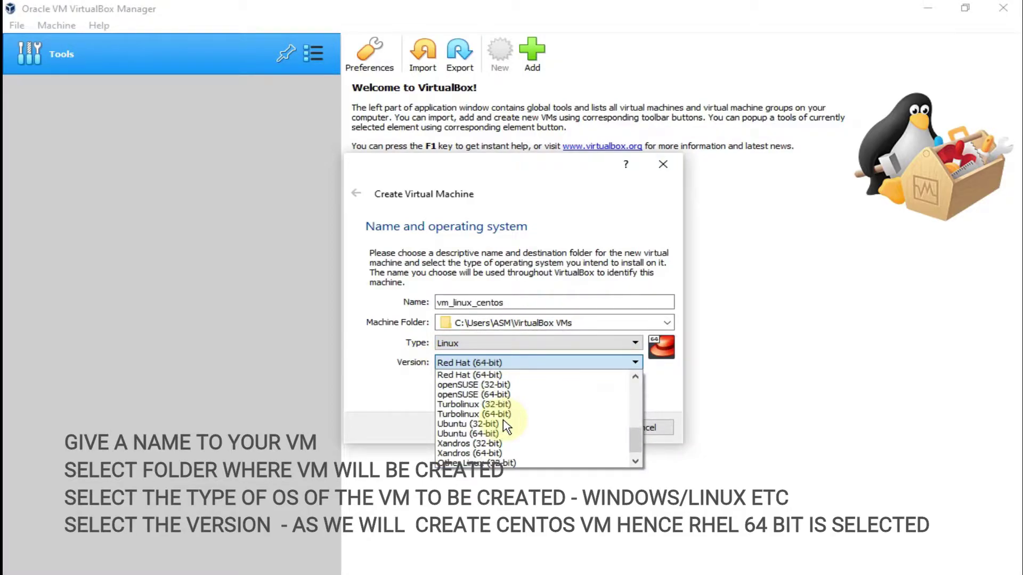
pyautogui.scroll(-1, 506, 426)
pyautogui.scroll(1, 503, 432)
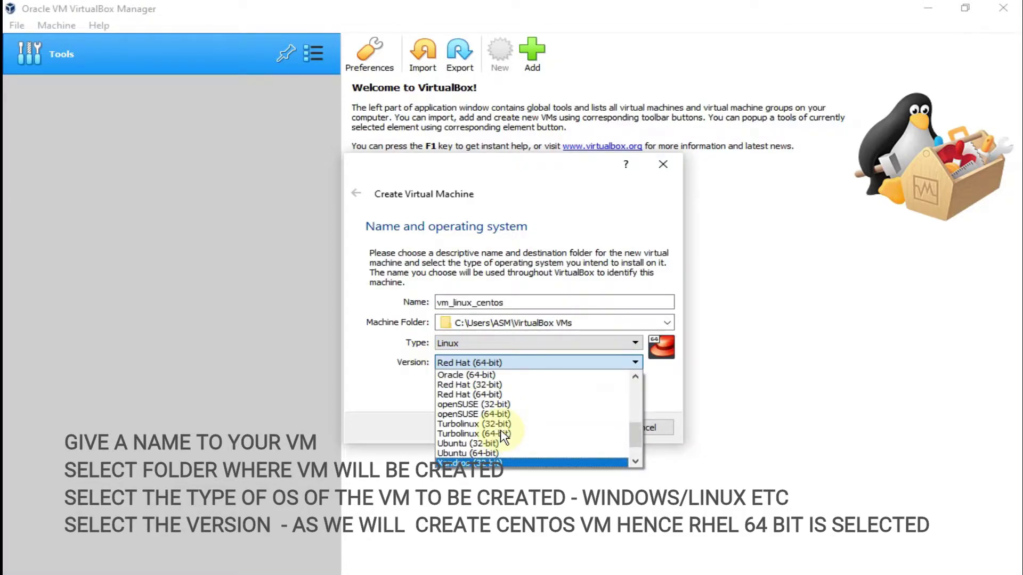
pyautogui.click(493, 395)
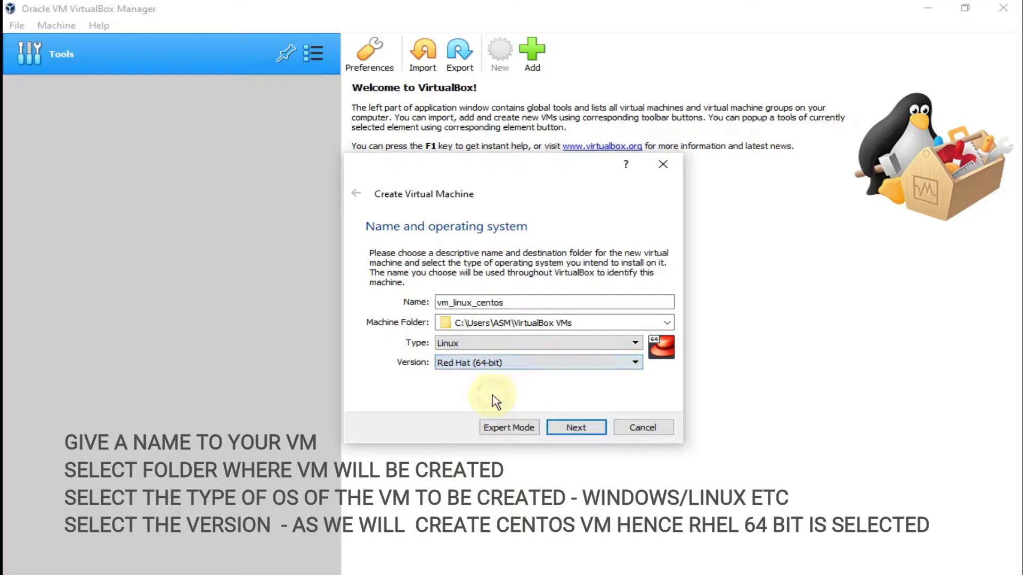
pyautogui.click(583, 430)
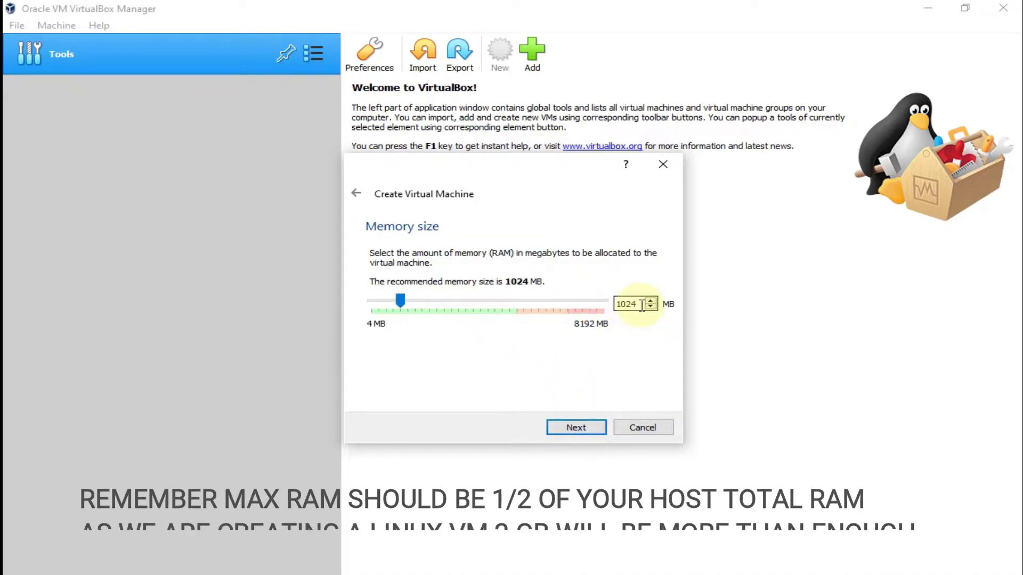
# - Allocate 2048 MB of memory to the virtual machine
pyautogui.moveTo(634, 305); pyautogui.dragTo(618, 308)
pyautogui.write('20')
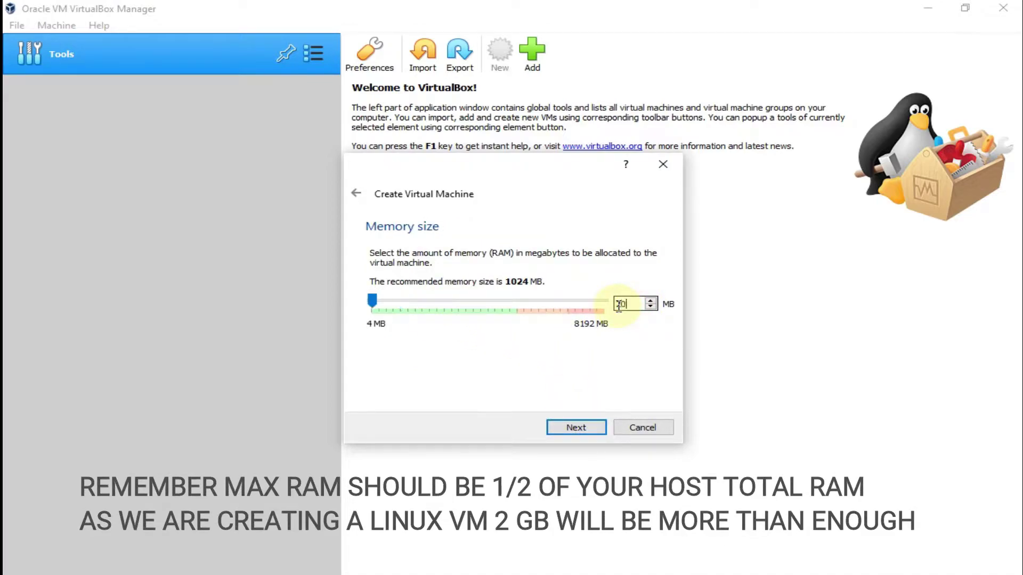
pyautogui.write('48')
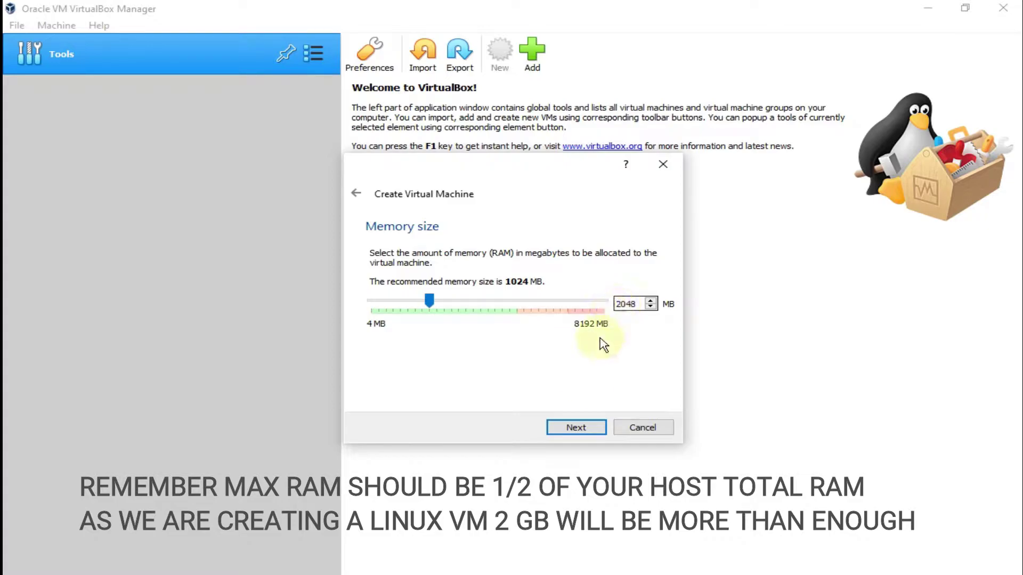
pyautogui.click(584, 427)
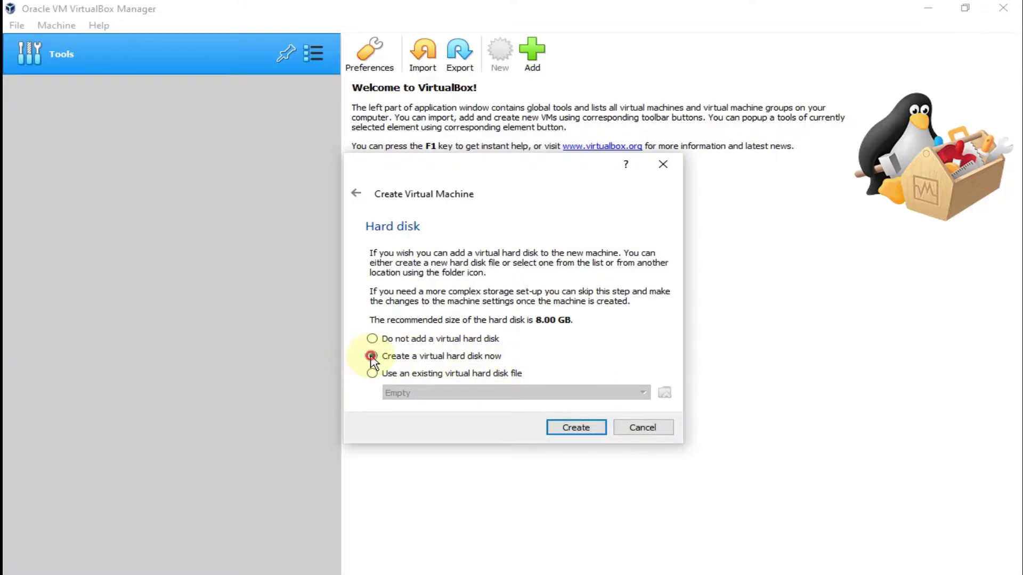
# - Choose to create a virtual hard disk in VDI format and select its storage allocation type
pyautogui.click(579, 429)
pyautogui.click(365, 266)
pyautogui.click(584, 453)
pyautogui.click(365, 335)
pyautogui.click(585, 453)
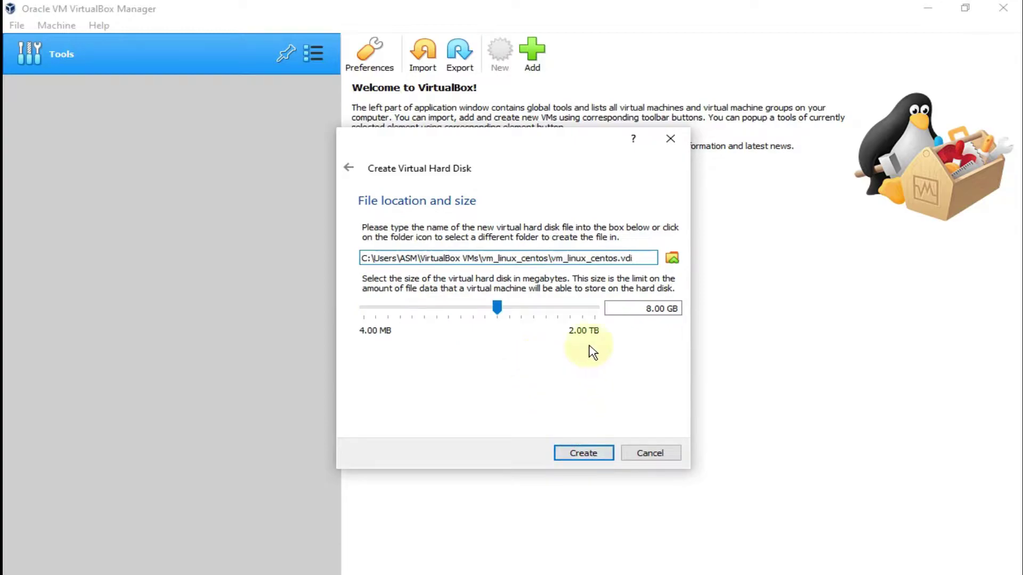
# - Set the virtual hard disk's size to 20.00 GB
pyautogui.moveTo(644, 309); pyautogui.dragTo(683, 314)
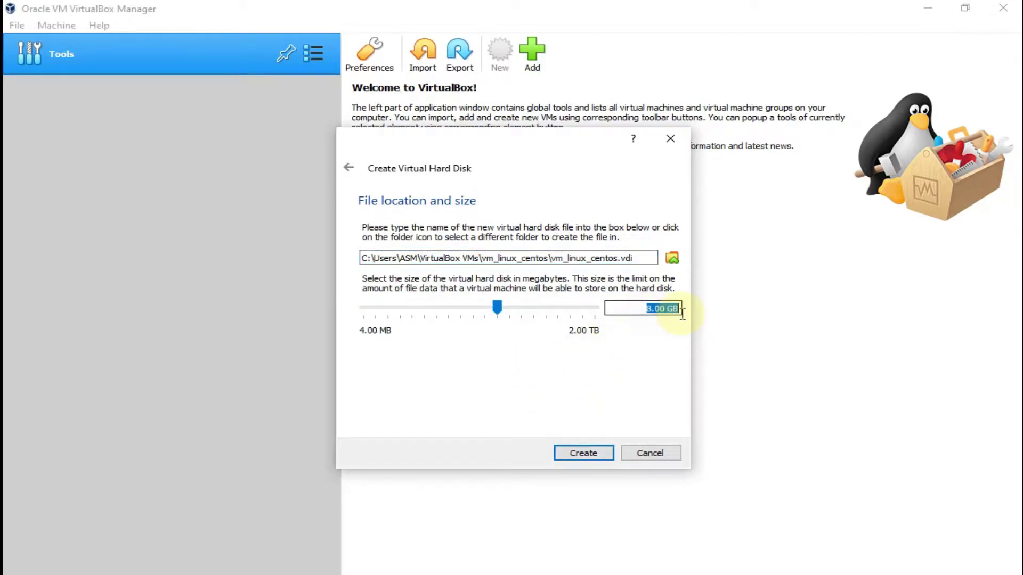
pyautogui.click(682, 314)
pyautogui.press('BackSpace')
pyautogui.write('20')
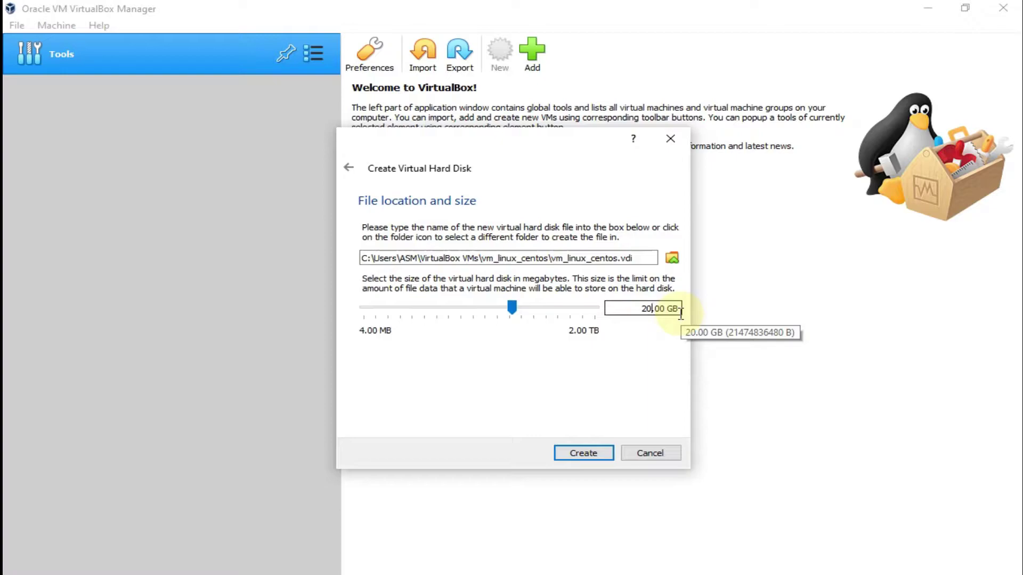
# - Rename the virtual hard disk file as centos_data.vdi and create the disk
pyautogui.click(647, 258)
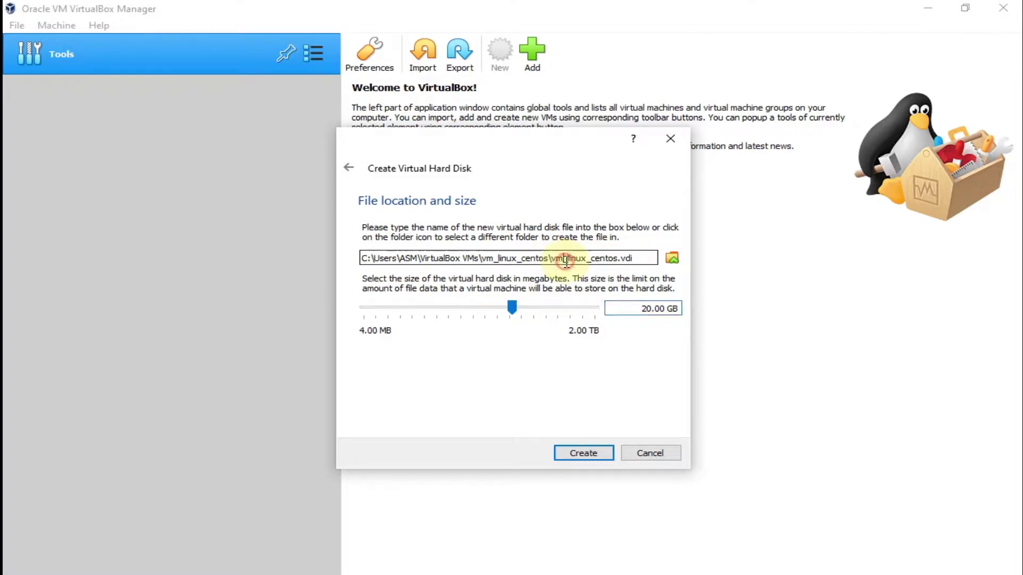
pyautogui.click(610, 263)
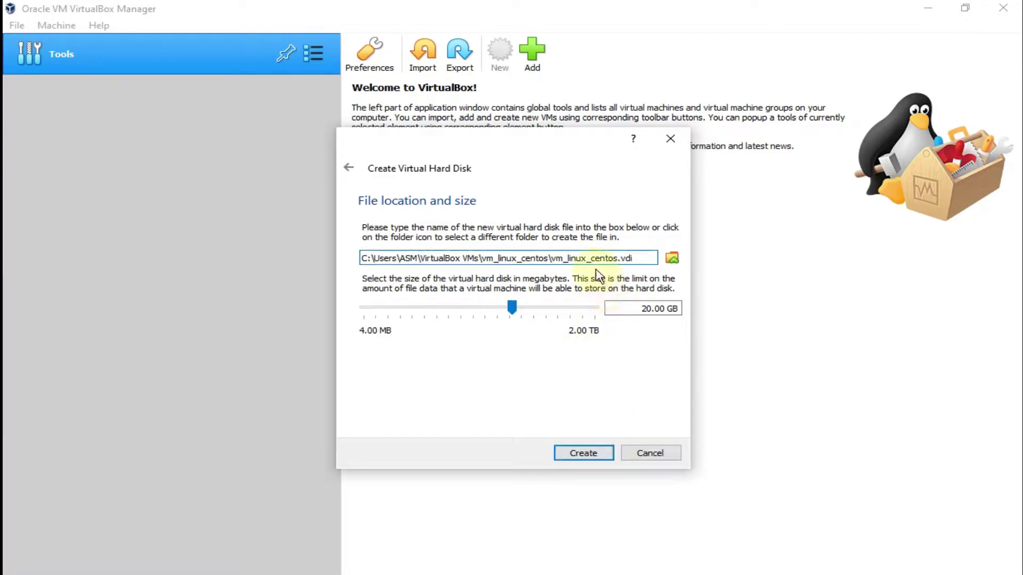
pyautogui.moveTo(554, 261); pyautogui.dragTo(591, 264)
pyautogui.press('BackSpace')
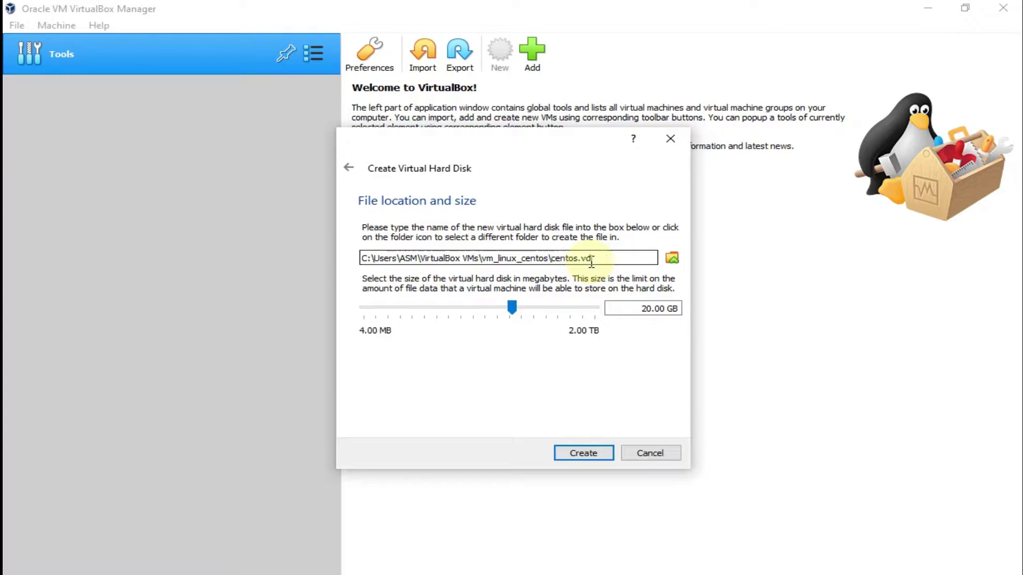
pyautogui.write('_data')
pyautogui.click(586, 454)
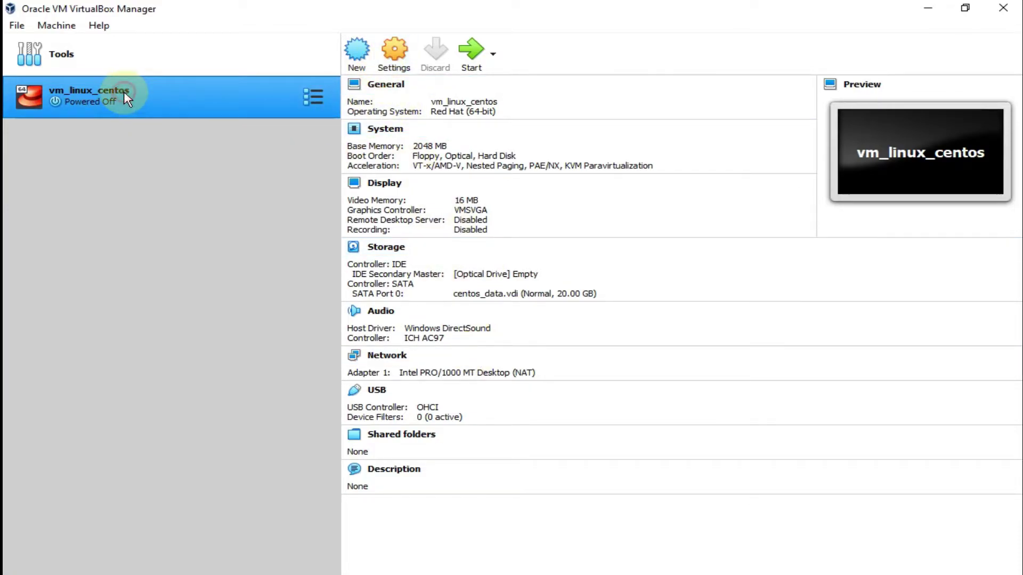
# - Change the Shared Clipboard and Drag'n'Drop modes in the advanced general settings of vm_linux_centos
pyautogui.click(396, 54)
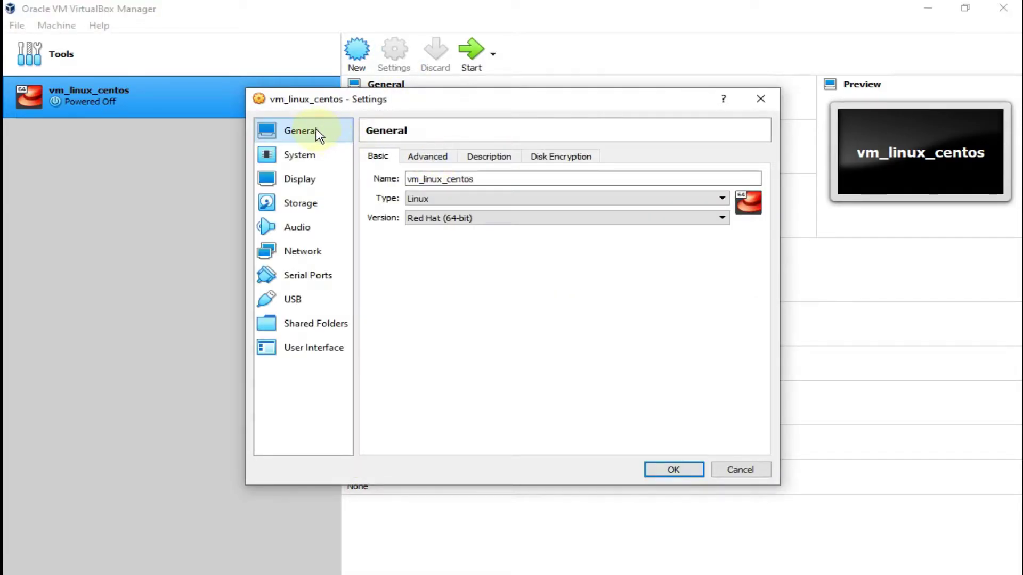
pyautogui.click(432, 159)
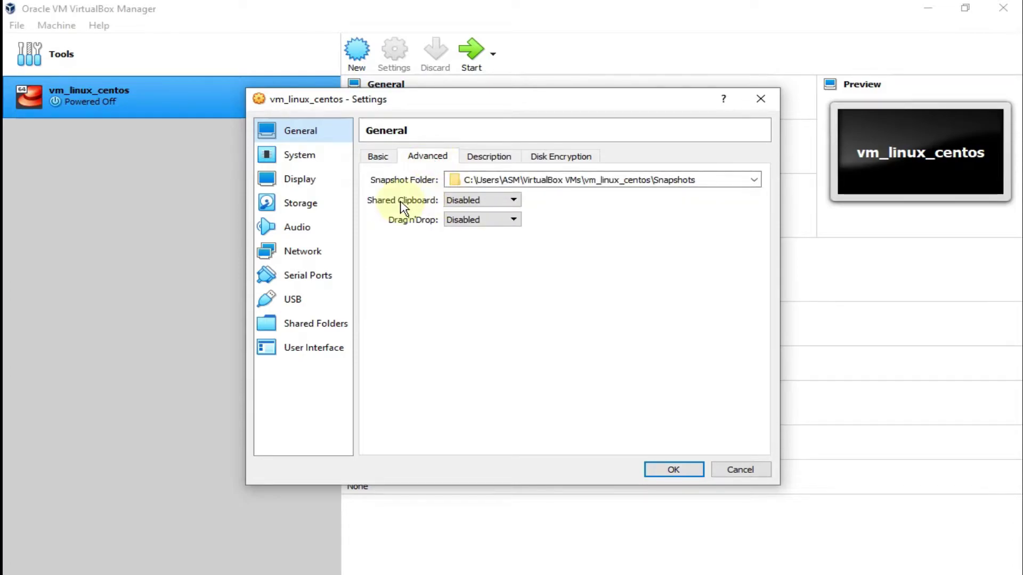
pyautogui.click(483, 202)
pyautogui.click(480, 239)
pyautogui.click(491, 228)
pyautogui.click(488, 261)
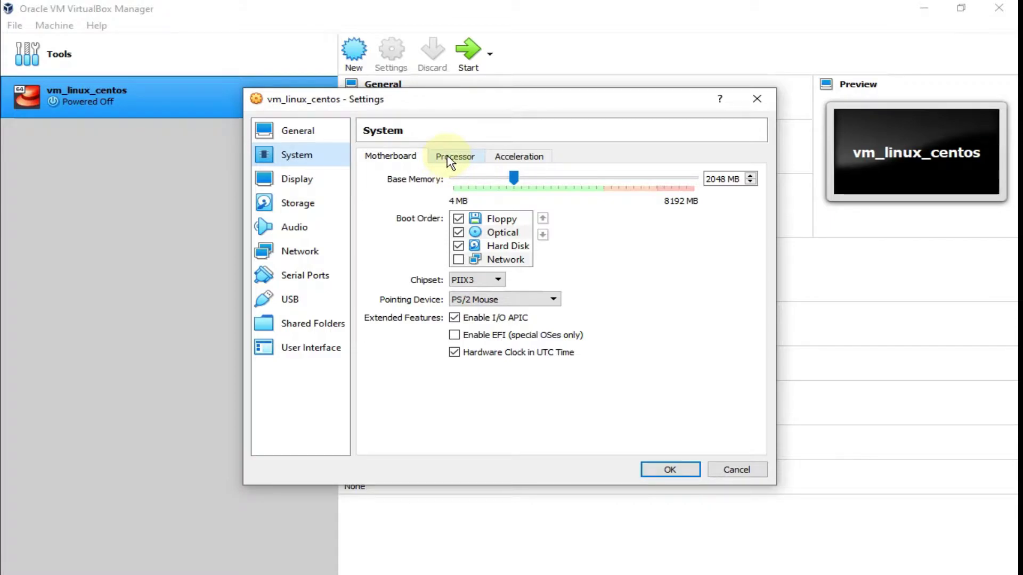
# - Set the virtual machine's processor count to 2, and review its acceleration and display settings
pyautogui.click(451, 159)
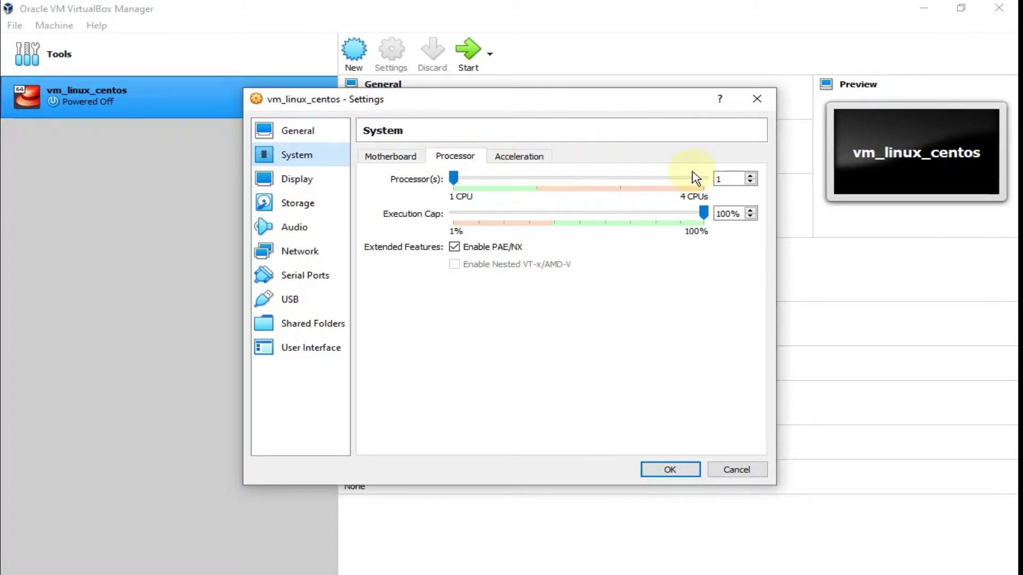
pyautogui.click(749, 175)
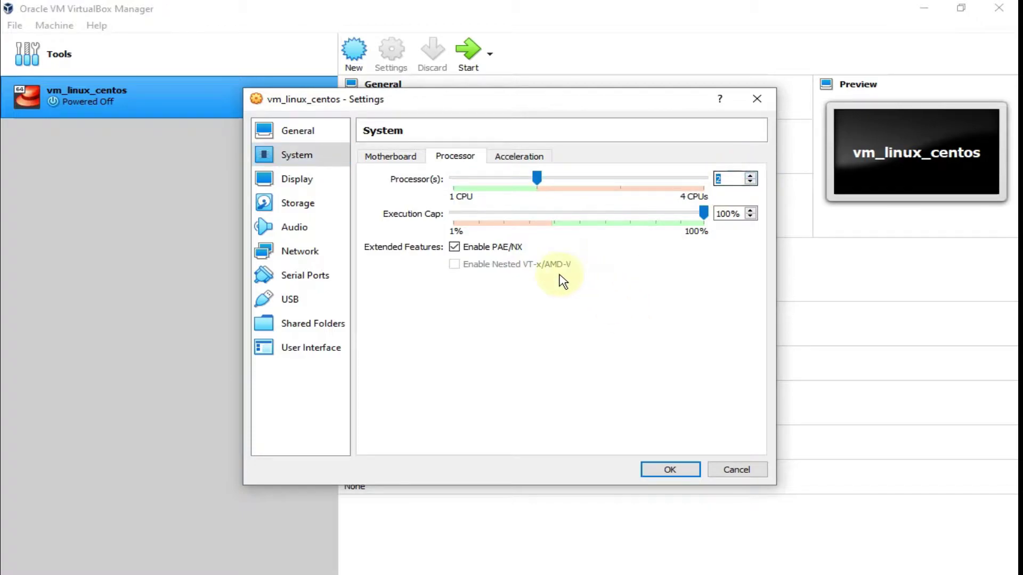
pyautogui.click(520, 158)
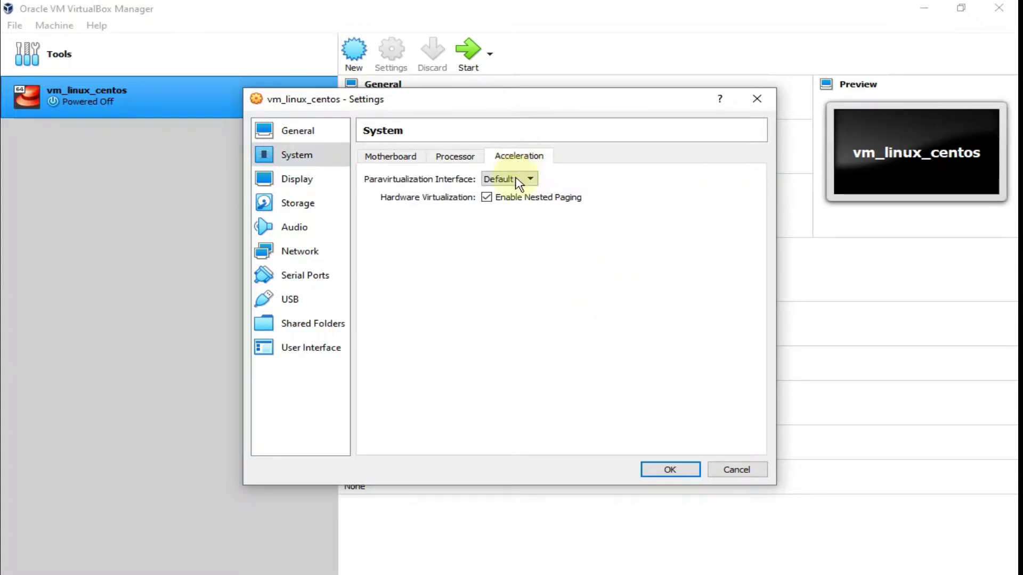
pyautogui.click(448, 158)
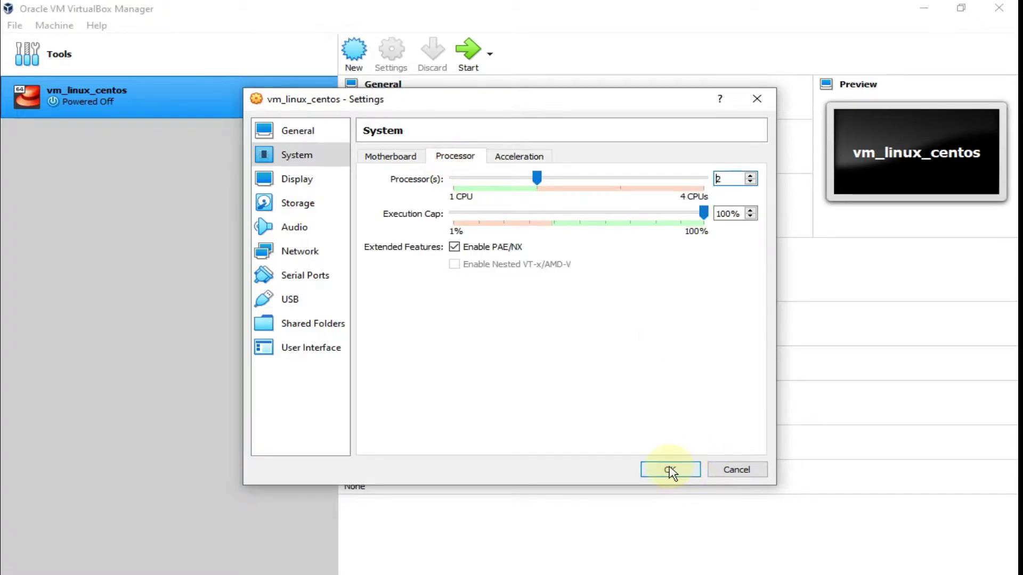
pyautogui.click(308, 180)
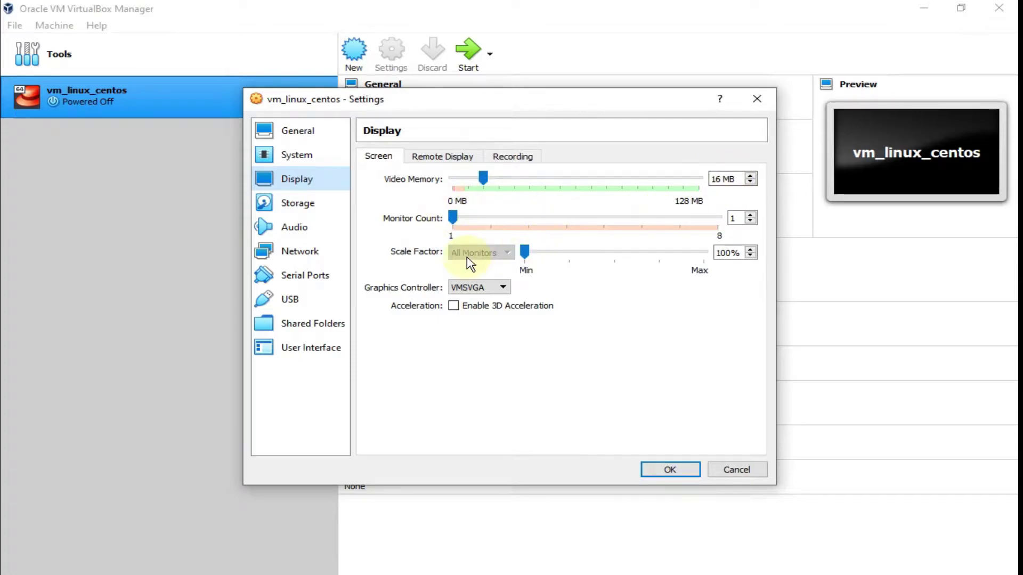
# - In the storage settings, open the optical disk selector for the empty optical drive on the IDE controller
pyautogui.click(299, 205)
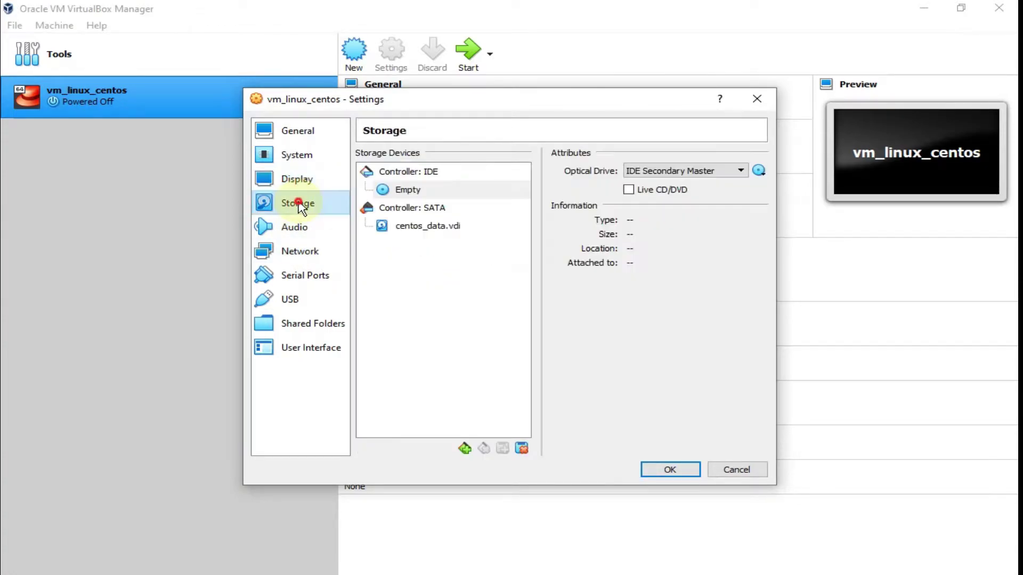
pyautogui.click(418, 187)
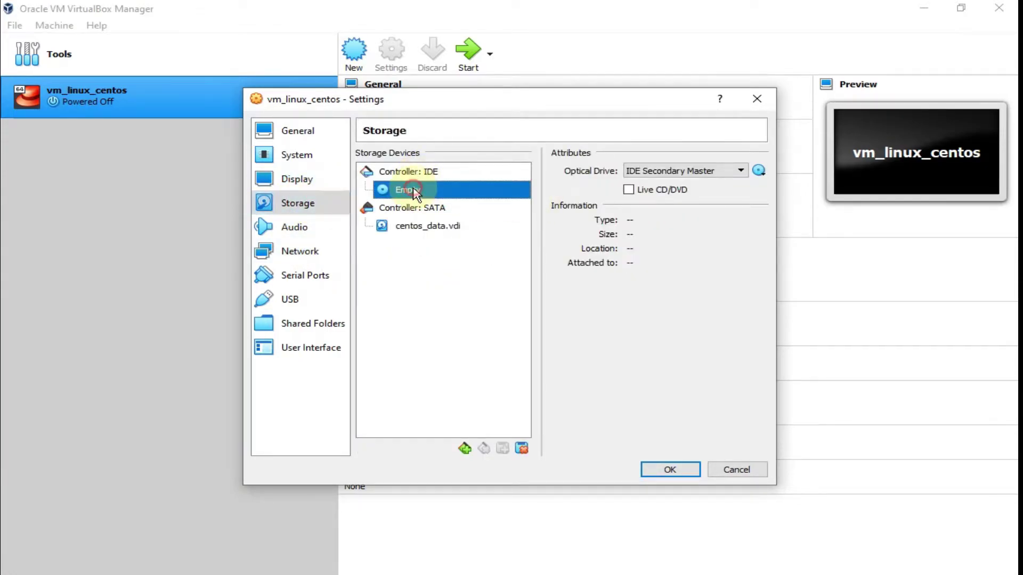
pyautogui.click(757, 171)
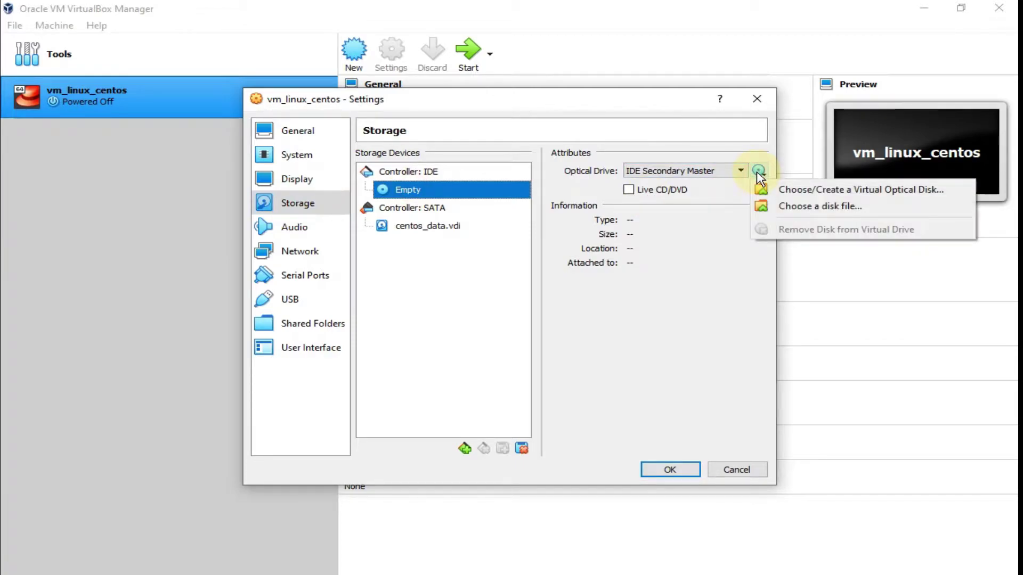
pyautogui.click(805, 191)
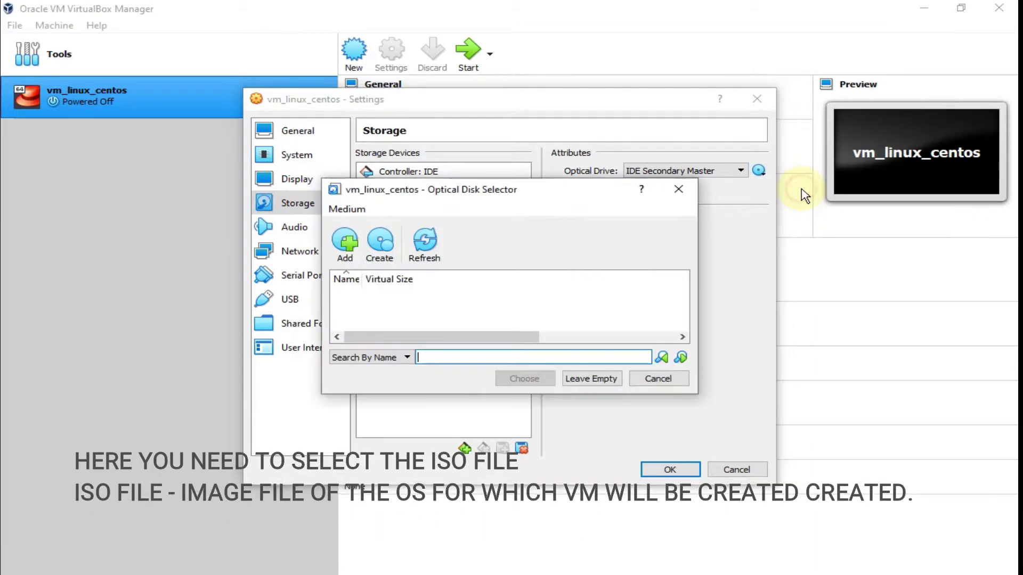
# - Add the CentOS-8.2.2004-x86_64-dvd1 image from C:\MY_VMWARE\os_images\centos, attach it to the IDE optical drive and save the settings
pyautogui.click(345, 261)
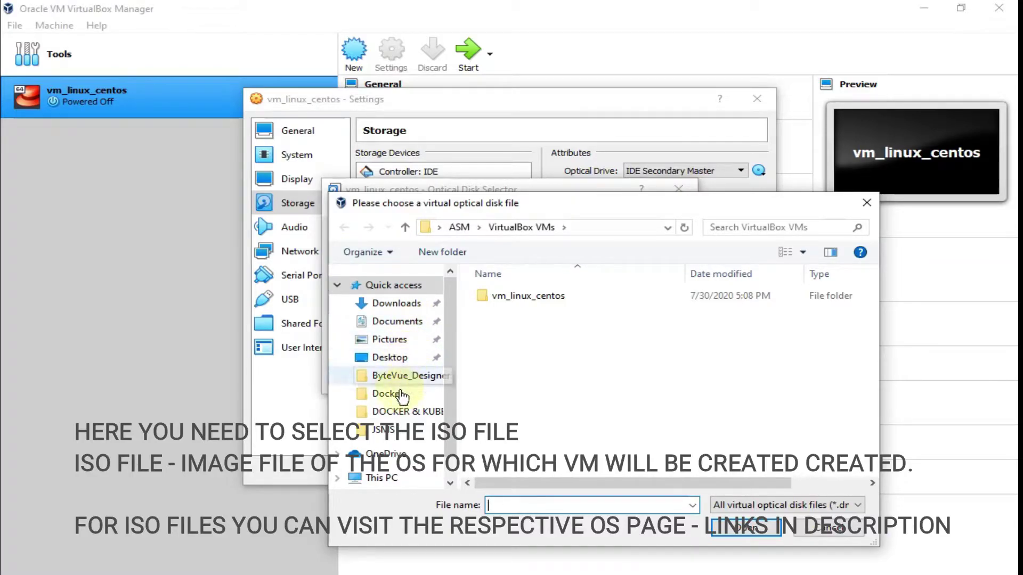
pyautogui.click(389, 479)
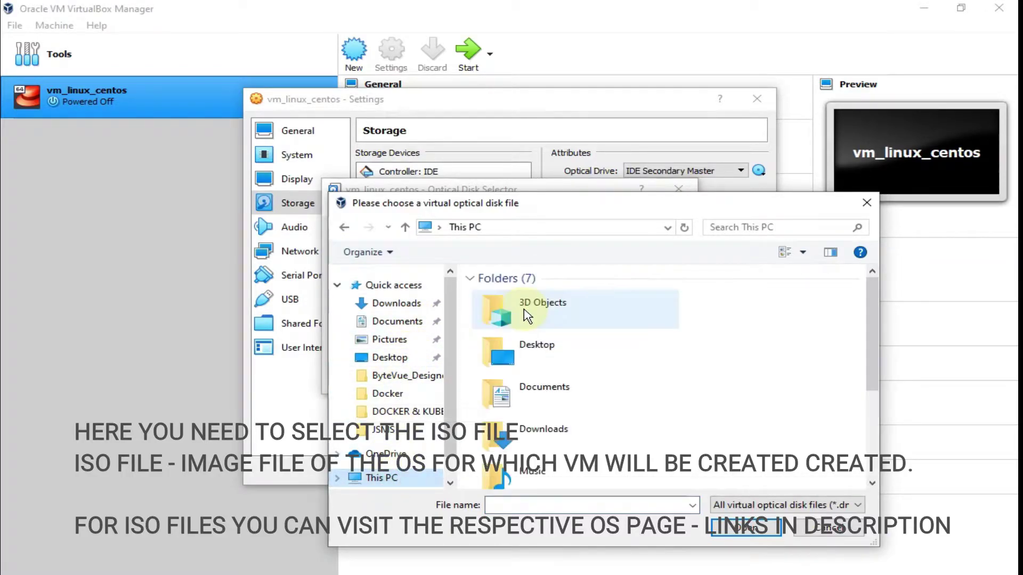
pyautogui.scroll(-3, 528, 314)
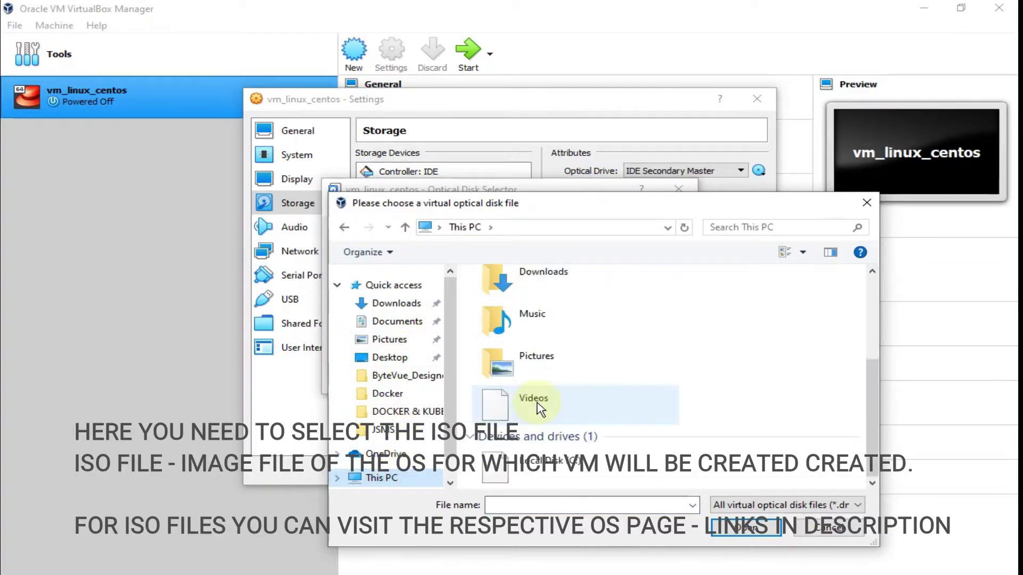
pyautogui.doubleClick(569, 453)
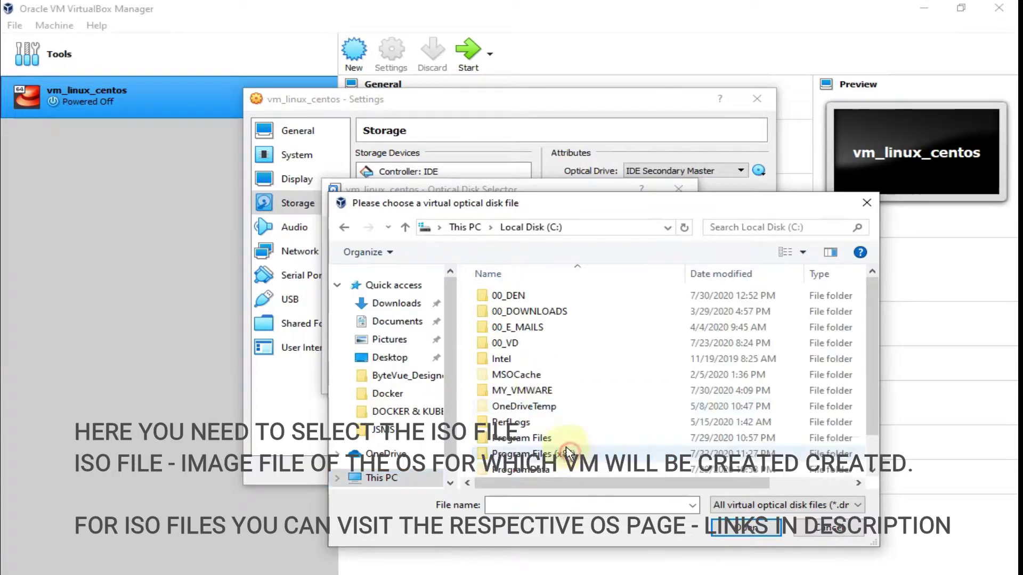
pyautogui.doubleClick(530, 390)
pyautogui.doubleClick(520, 296)
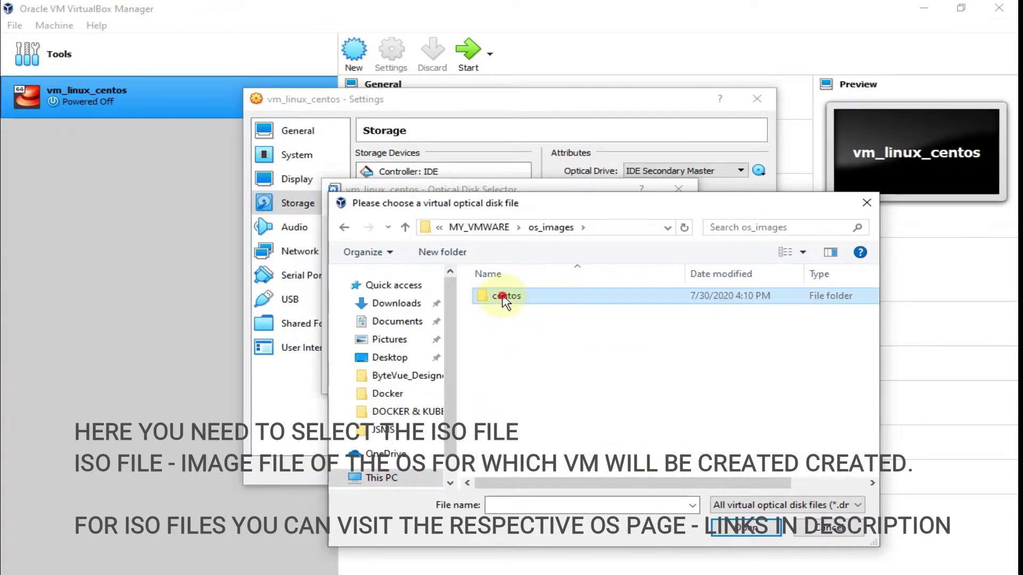
pyautogui.doubleClick(515, 298)
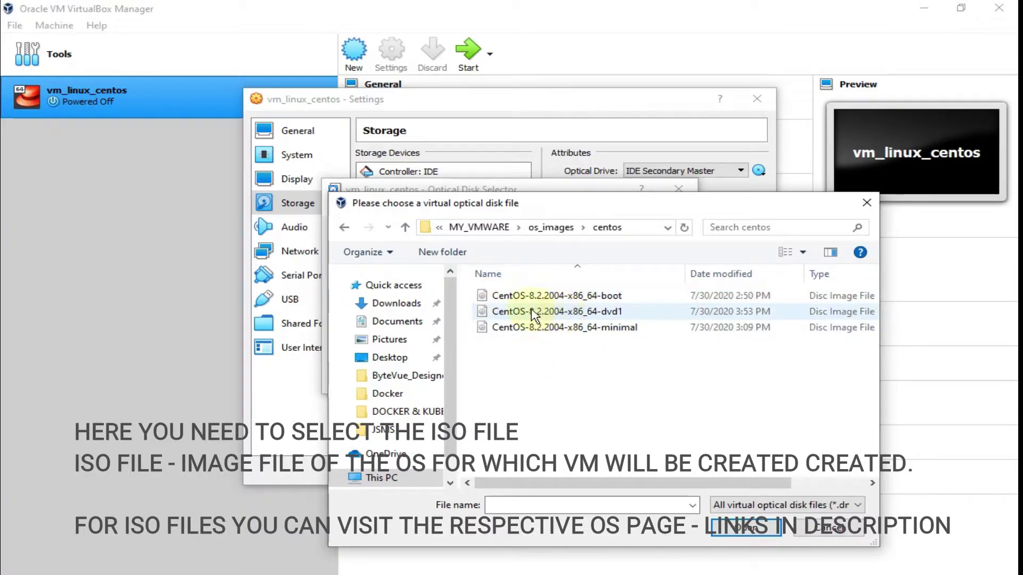
pyautogui.click(613, 313)
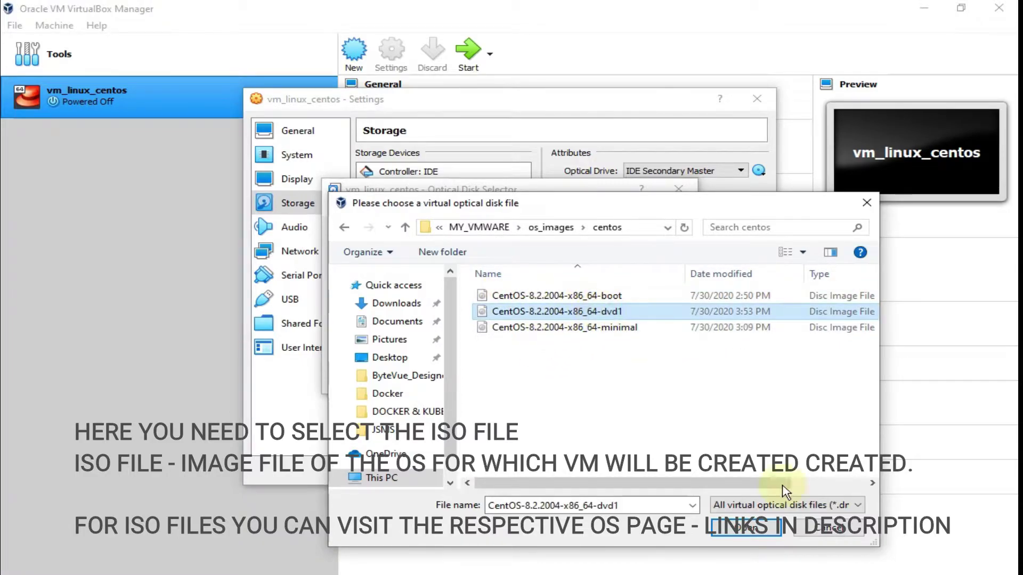
pyautogui.click(757, 529)
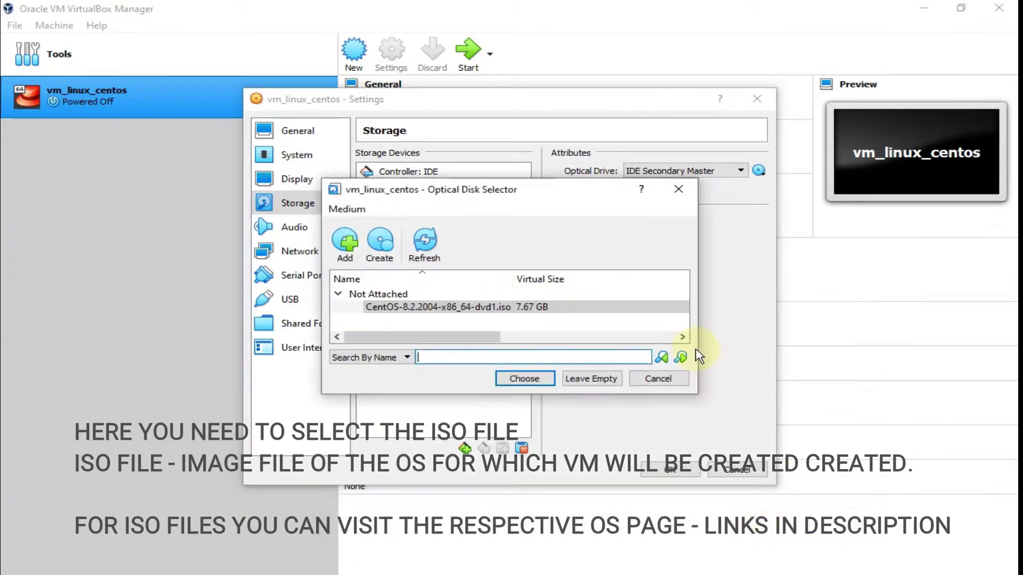
pyautogui.click(550, 378)
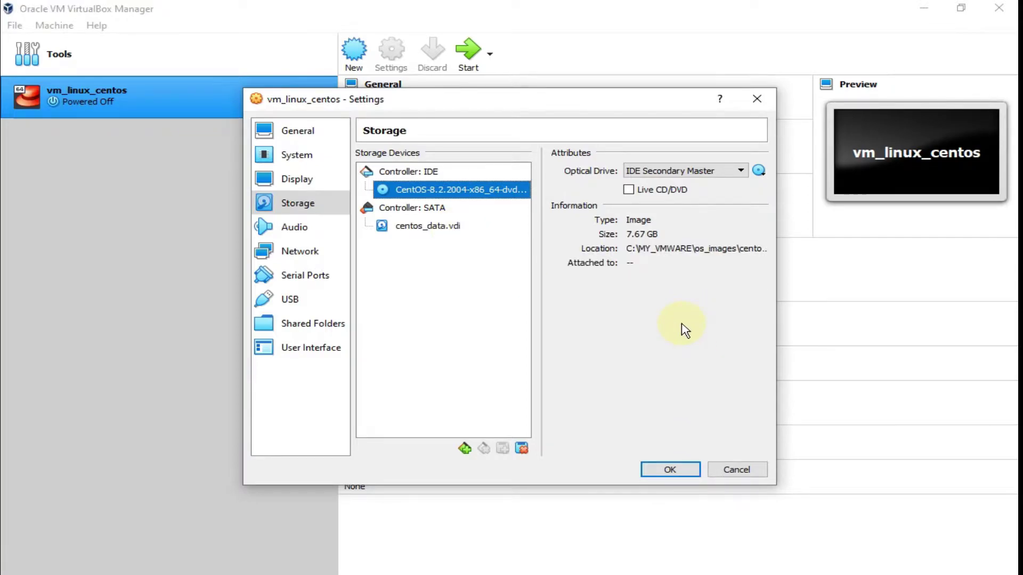
pyautogui.click(670, 469)
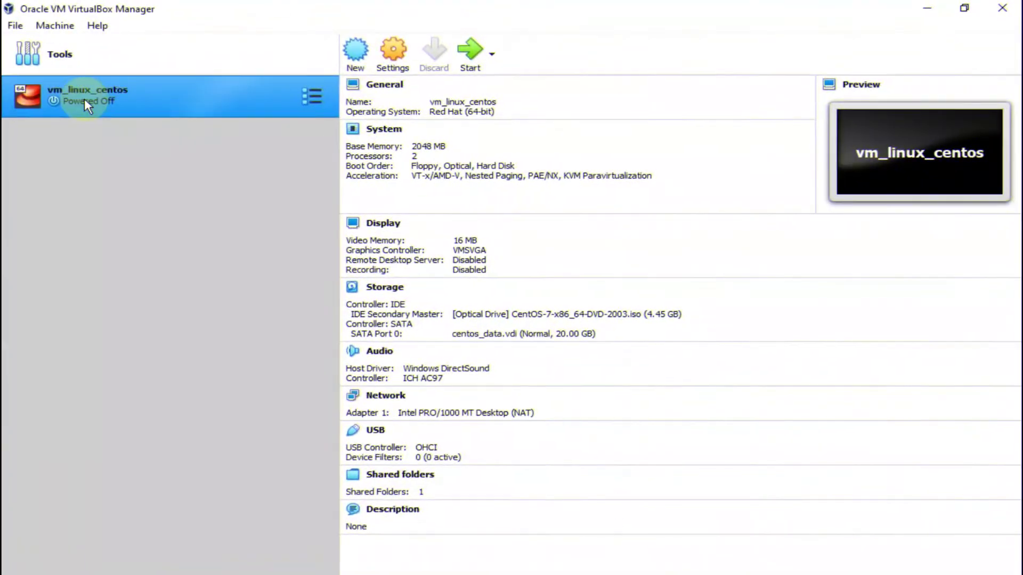
# - Start the vm_linux_centos virtual machine, and view the boot options of the "Test this media & install CentOS 7" entry without changing them
pyautogui.click(469, 50)
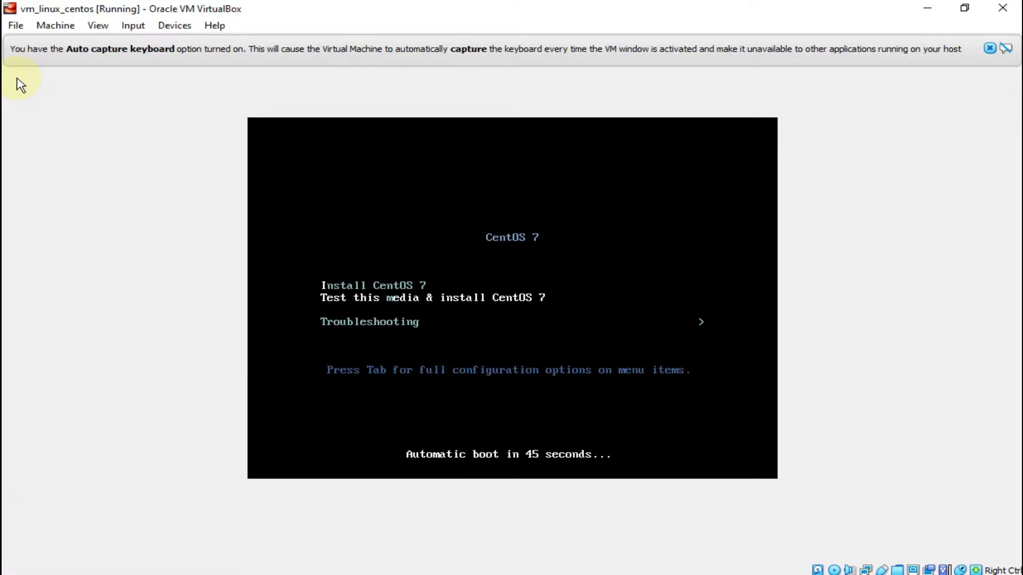
pyautogui.press('Tab')
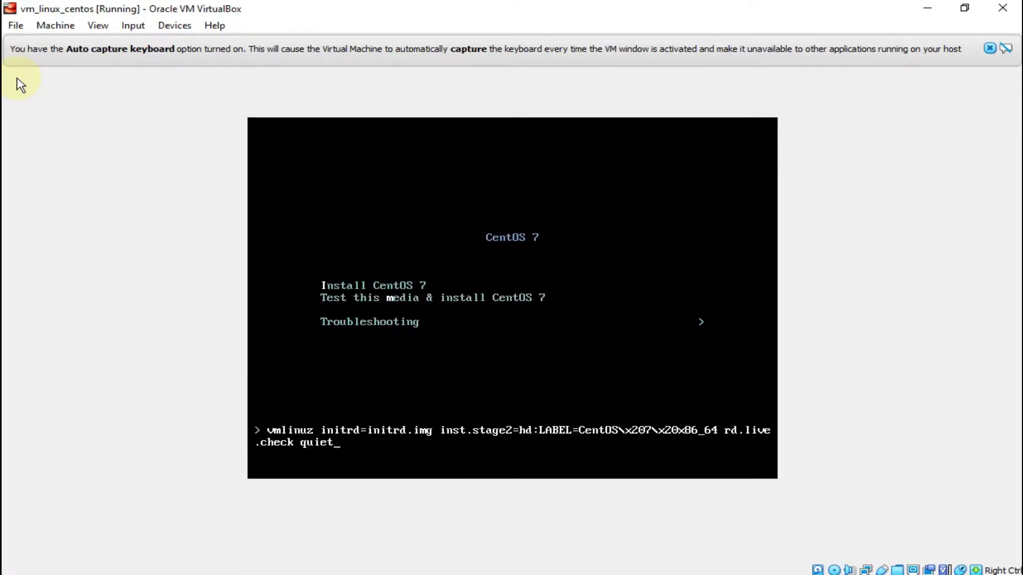
pyautogui.press('Escape')
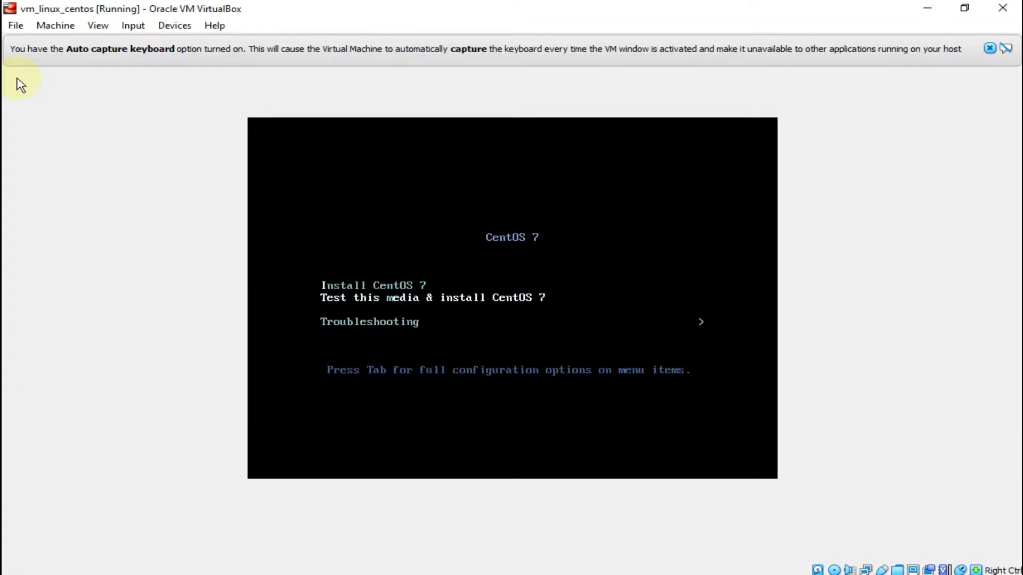
# - Look through the CentOS 7 boot menu entries and boot the "Test this media & install CentOS 7" entry
pyautogui.press('Down')
pyautogui.press('Down')
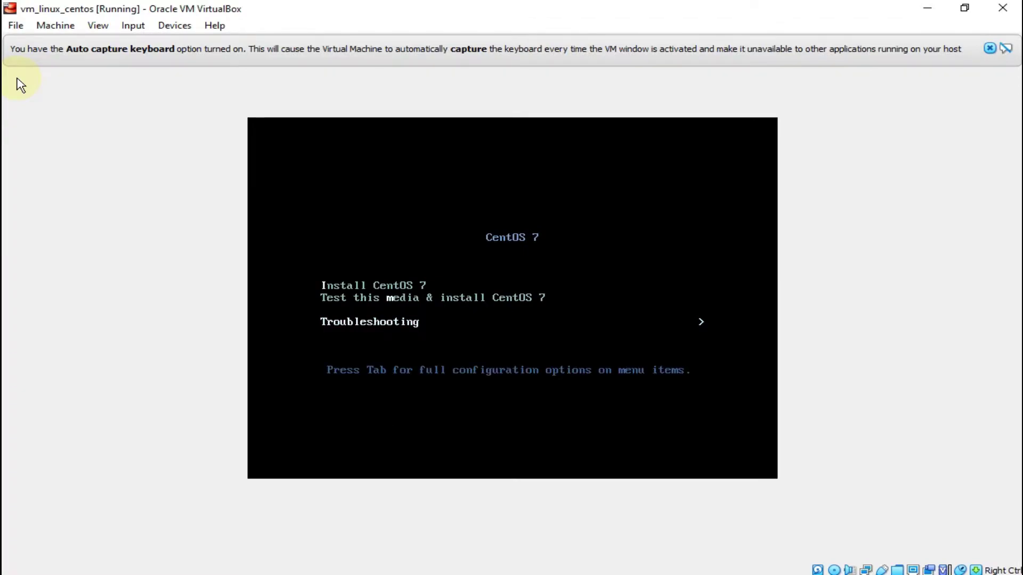
pyautogui.press('Up')
pyautogui.press('Up')
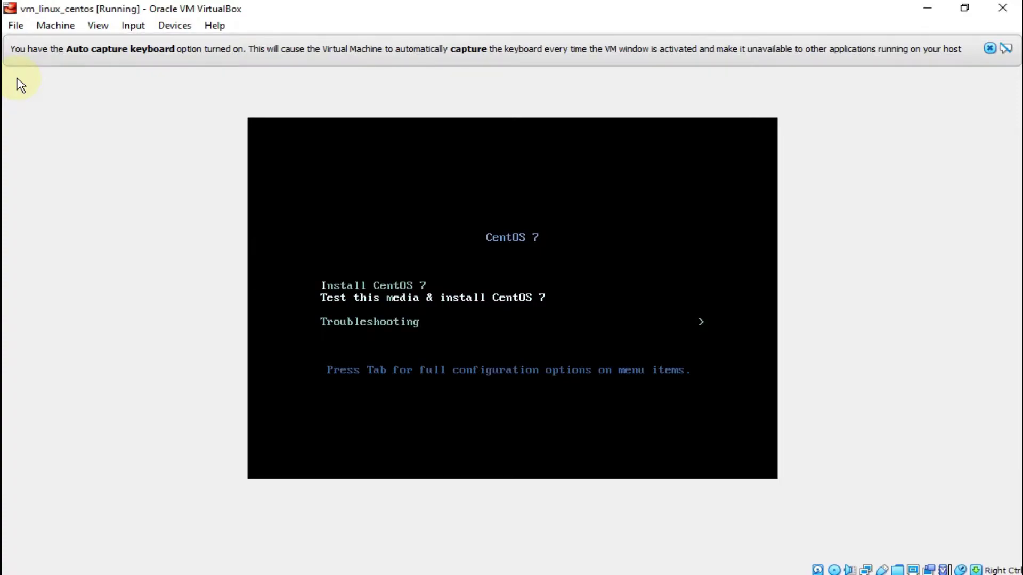
pyautogui.press('Down')
pyautogui.press('Up')
pyautogui.press('Return')
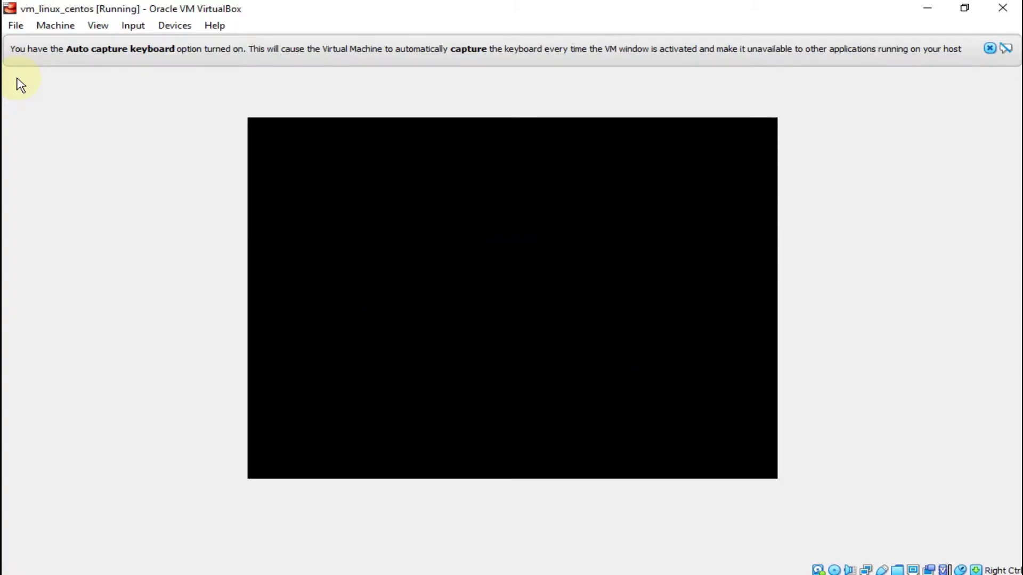